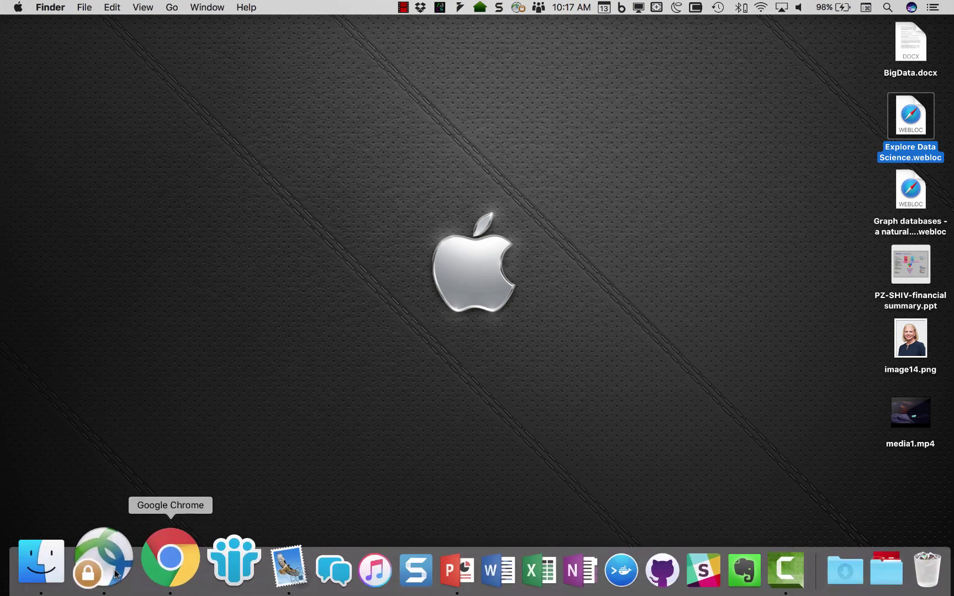
- Open IBM_dashDB_Technical_Deep_Dive-2016-Dec-19.pptx from Finder's dashDB folder in PowerPoint
click(72, 557)
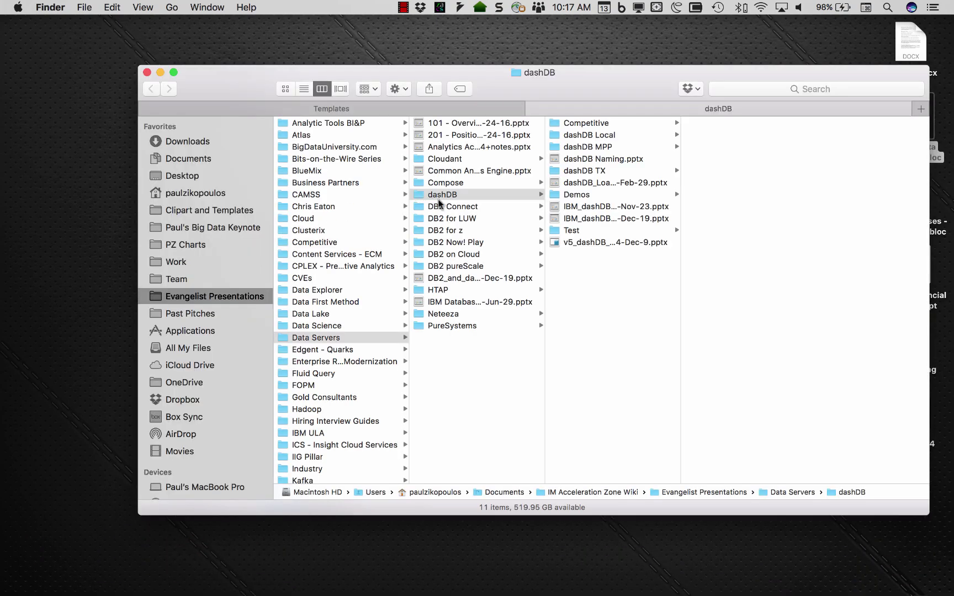
click(611, 219)
double_click(611, 219)
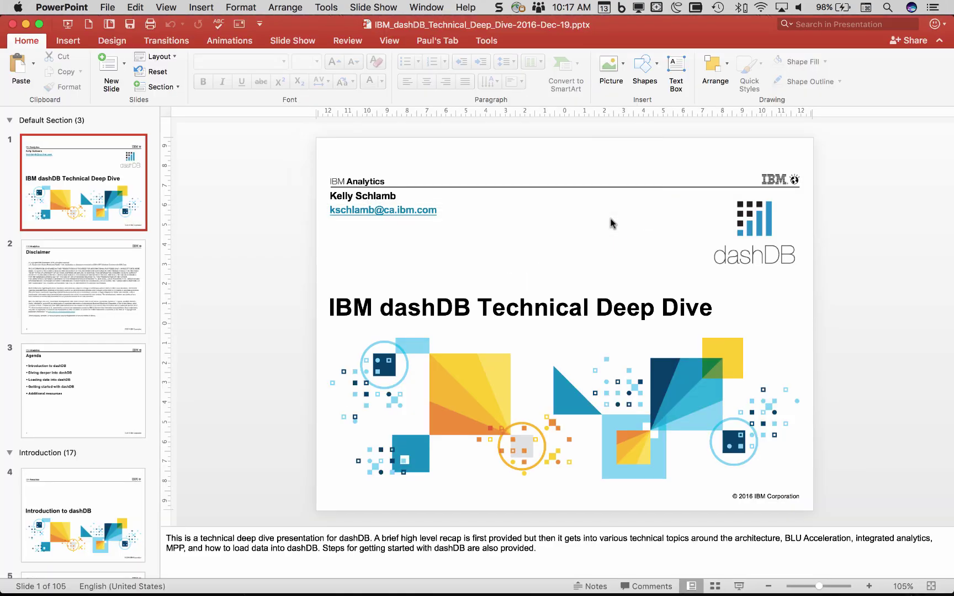
- Page through the dashDB deck to slide 10, then close the presentation window
key(Down)
key(Down)
key(Down)
key(Down)
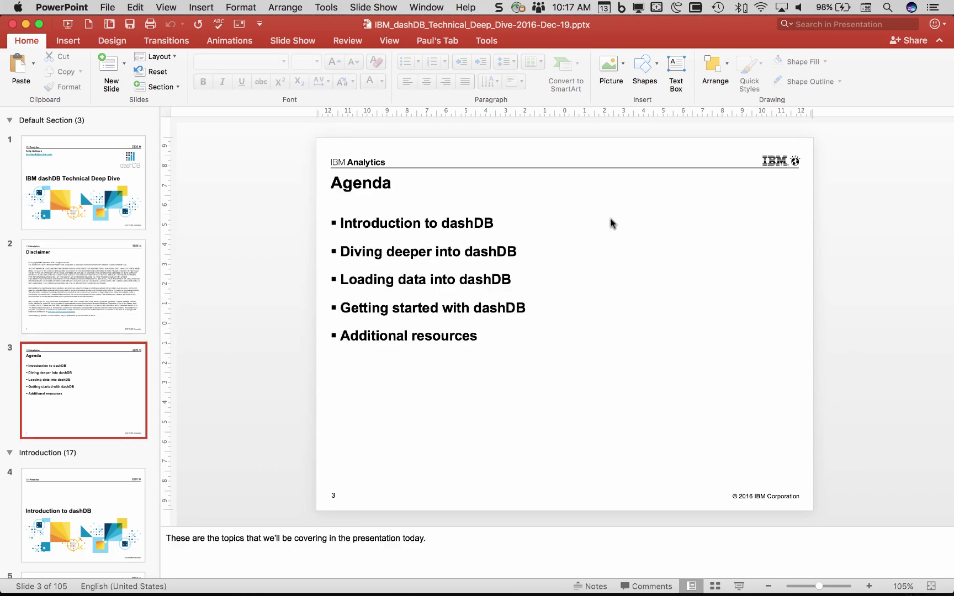
key(Down)
key(Down)
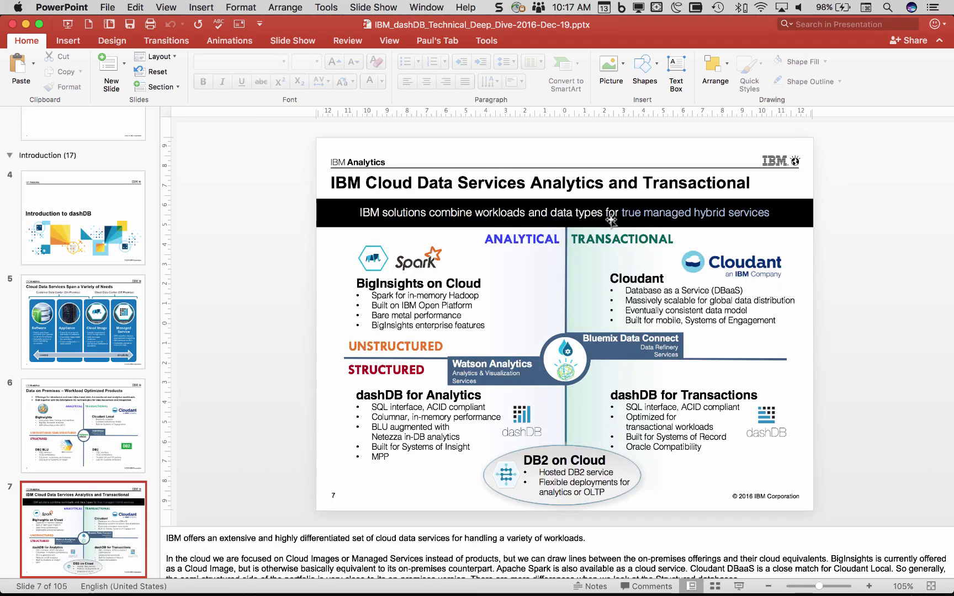
key(Down)
key(Down)
key(Down)
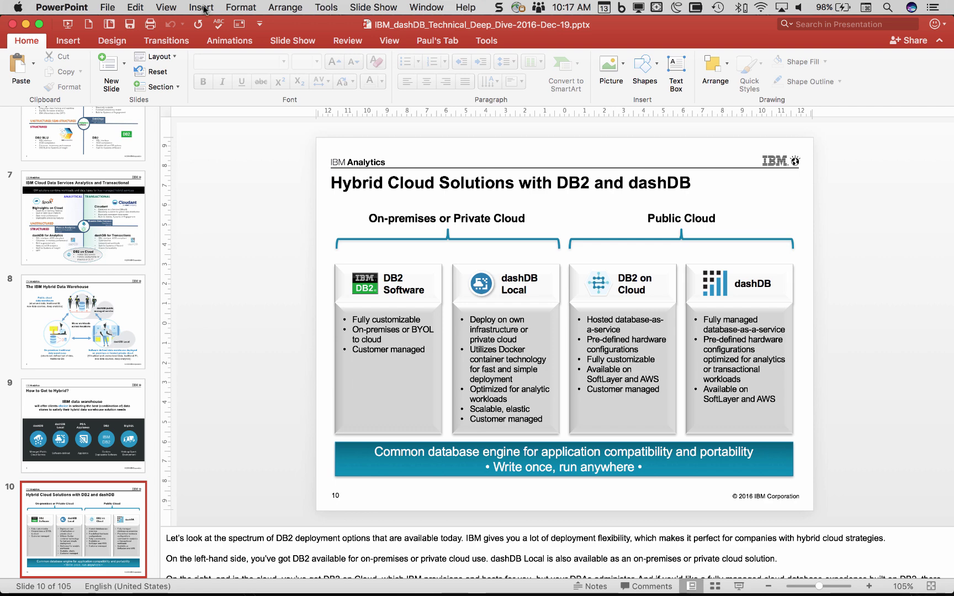
click(12, 24)
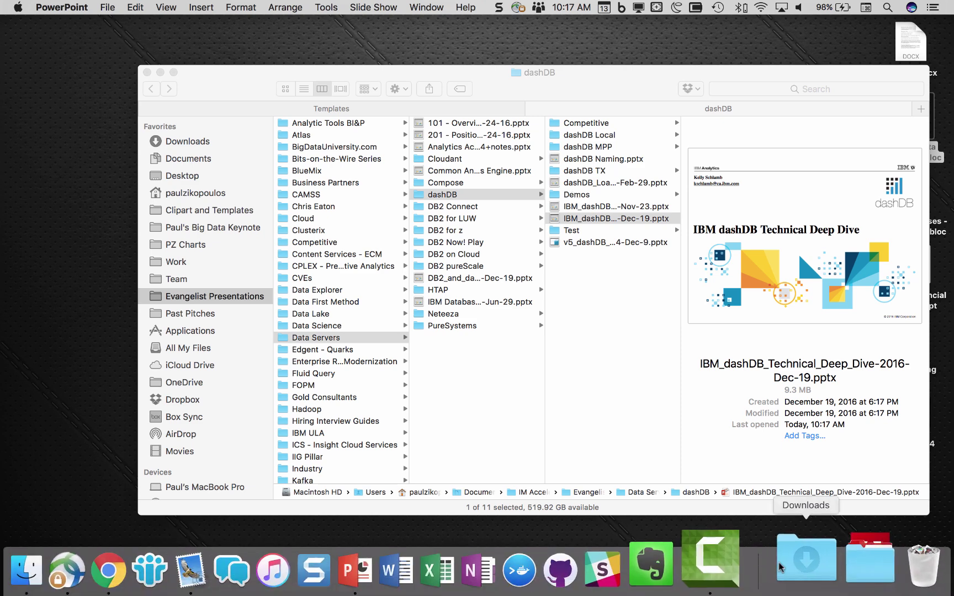
- Glance at the Downloads stack, then bring the dashDB deck in PowerPoint back to the front
click(792, 562)
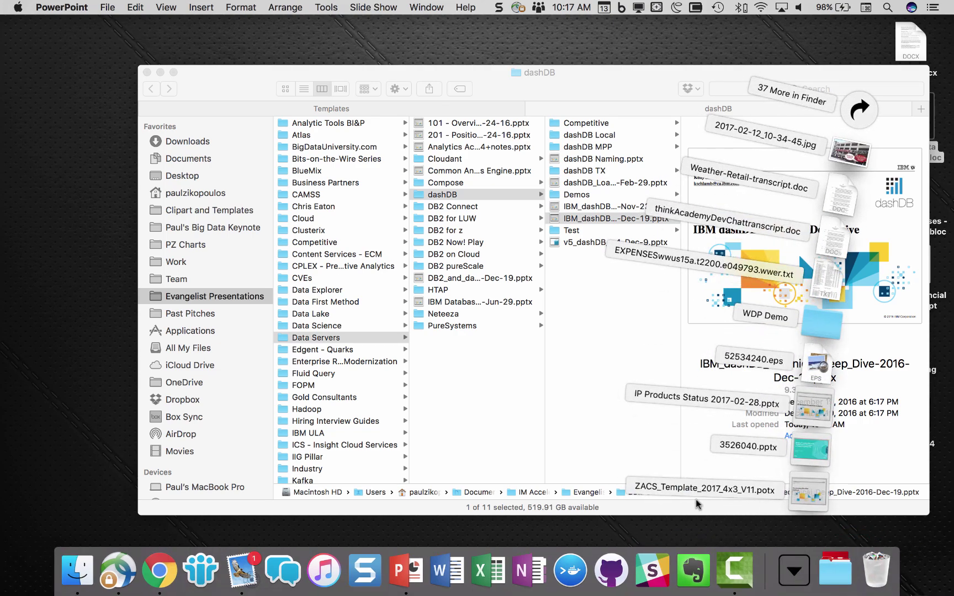
click(170, 351)
click(409, 577)
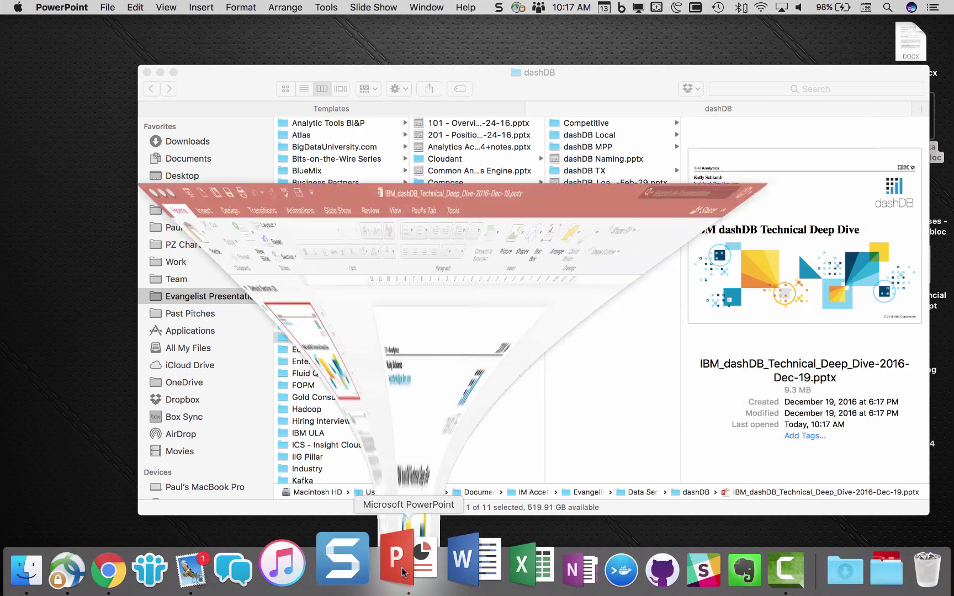
- View the New from Template gallery, then dismiss it and close the dashDB deck
click(107, 7)
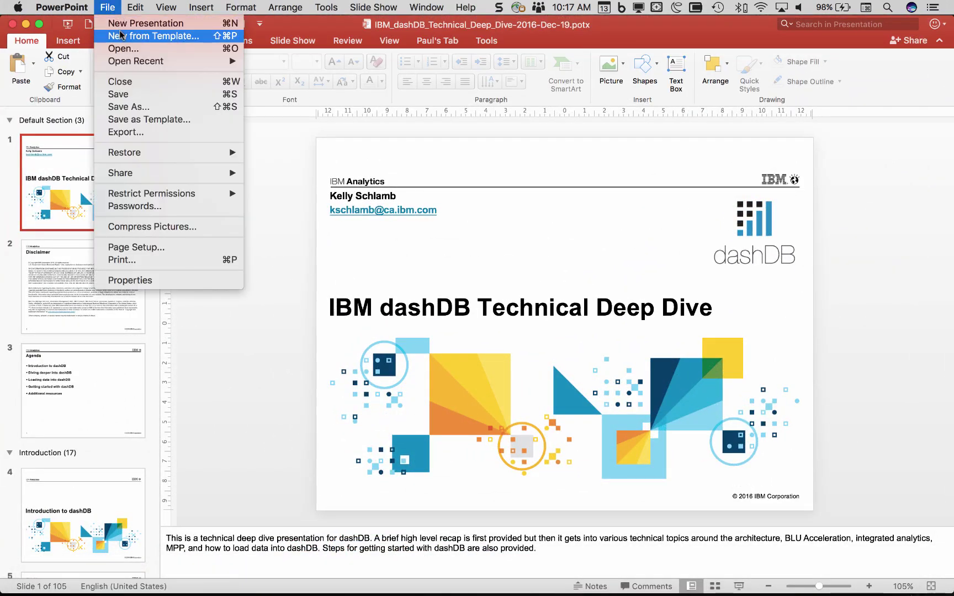
click(121, 36)
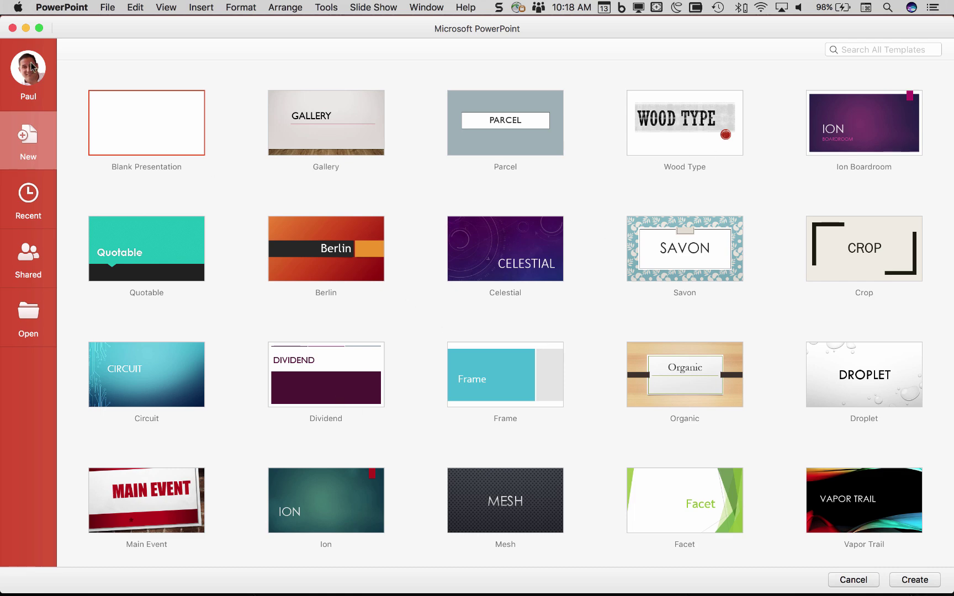
click(12, 27)
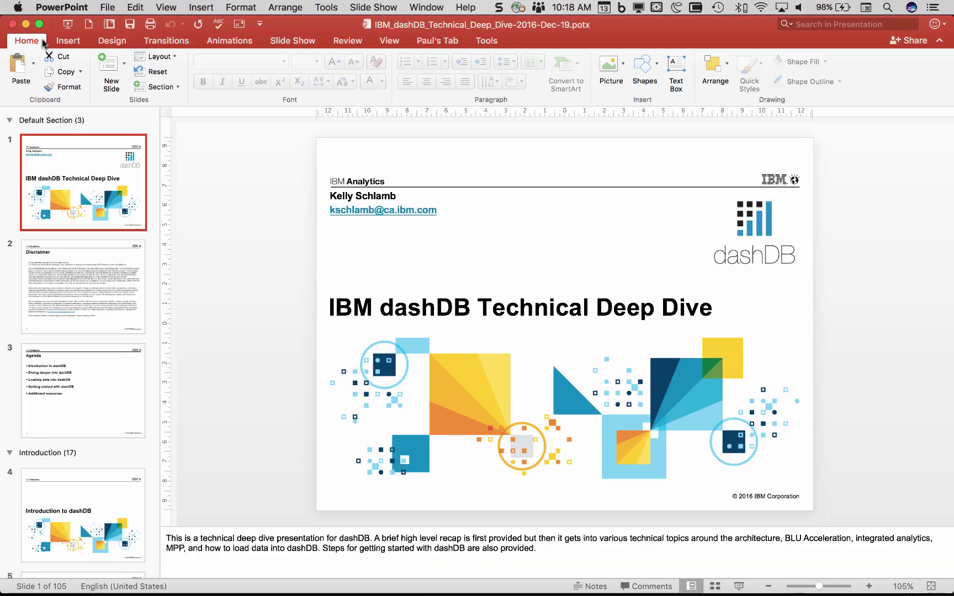
click(12, 24)
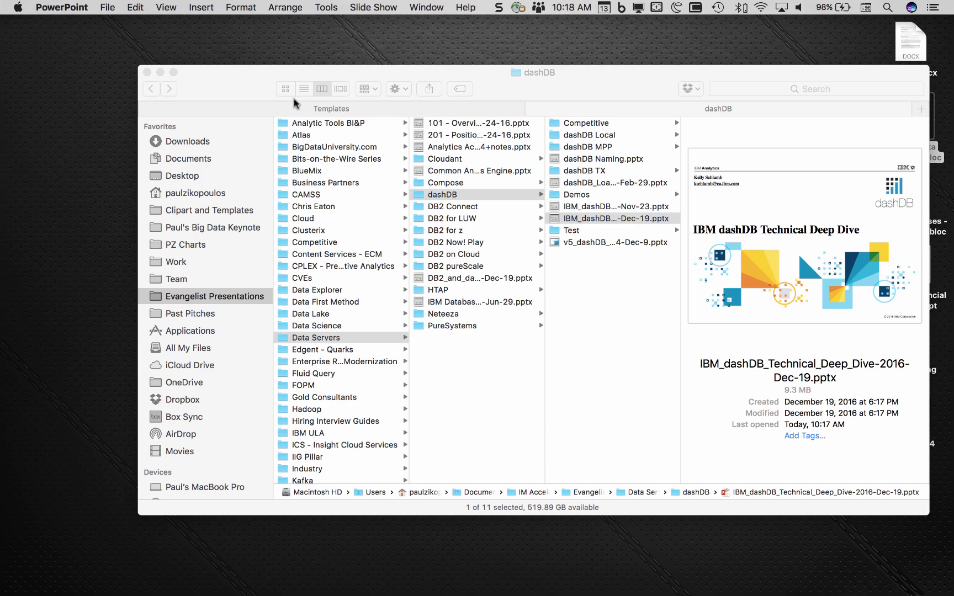
- Pull ZACS_Template_2017_4x3_V11.pptx out of Downloads and shift the Finder window up and left
click(193, 143)
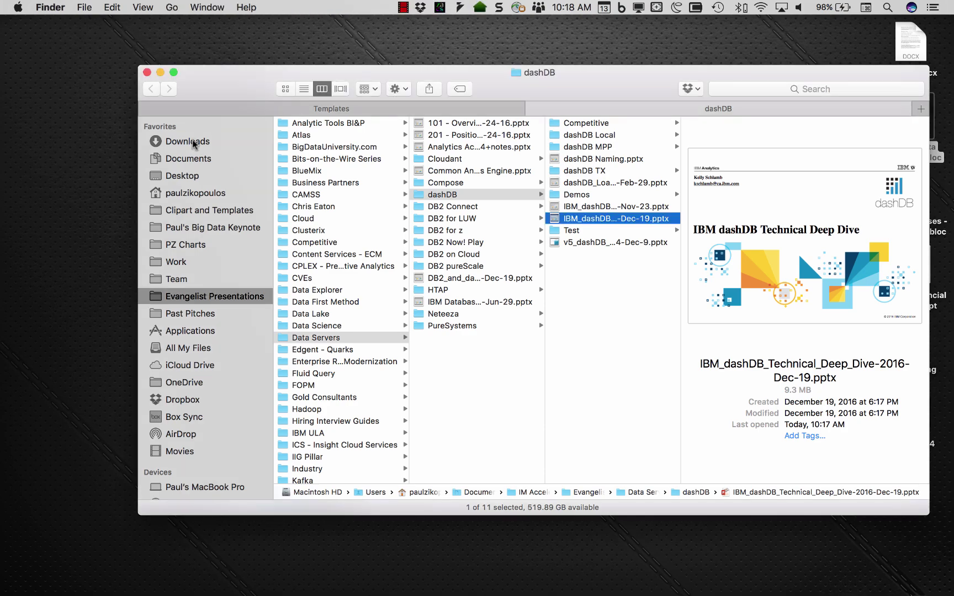
click(793, 570)
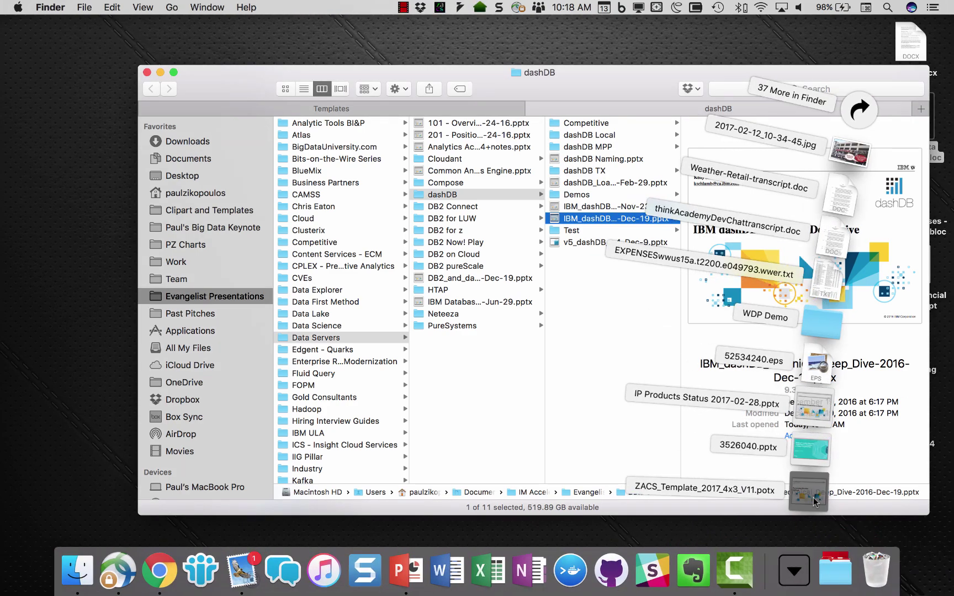
click(814, 501)
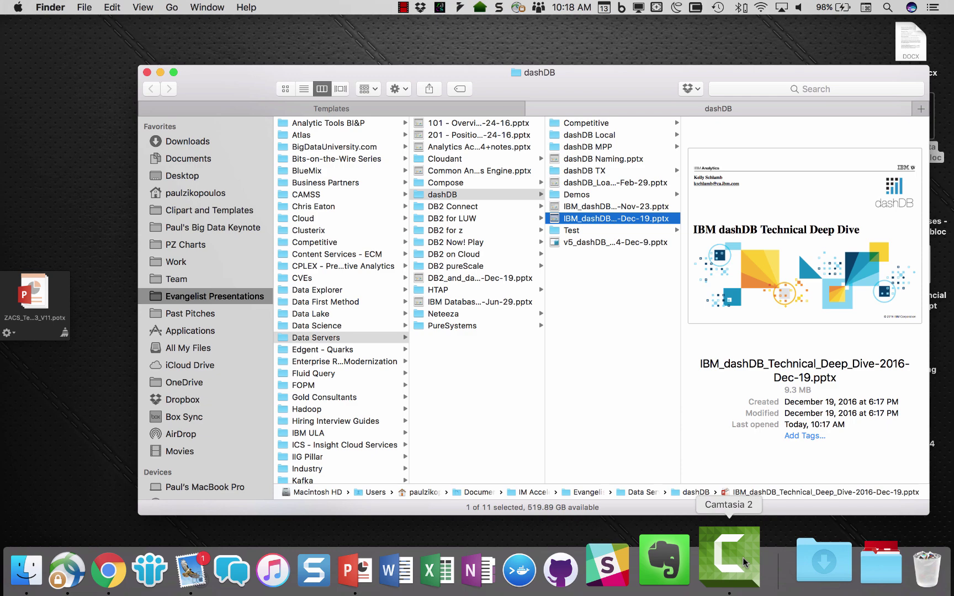
drag(245, 79, 215, 73)
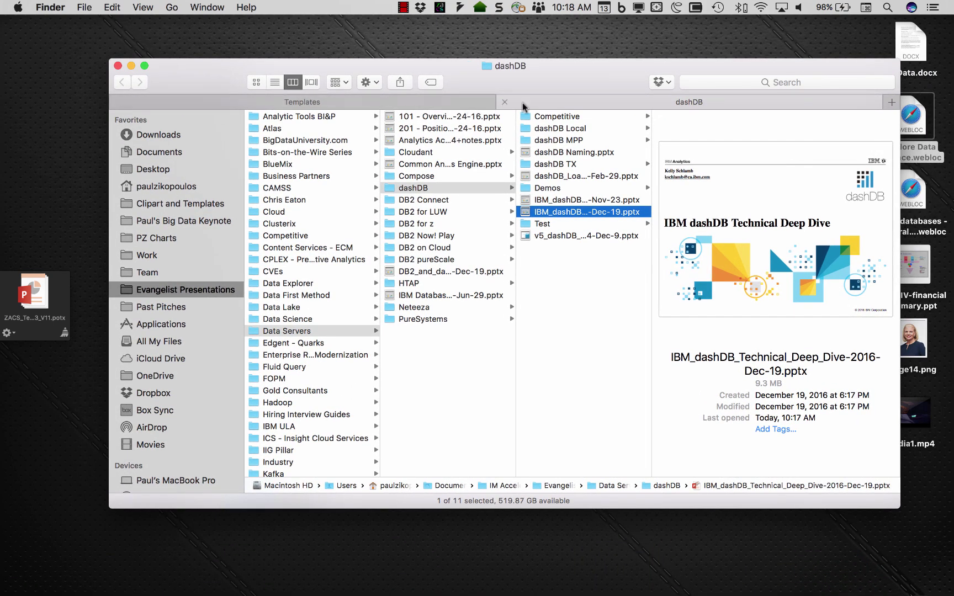
- Browse the hidden Library to Group Containers > UBF8T346G9.Office > User Content in Finder
click(173, 8)
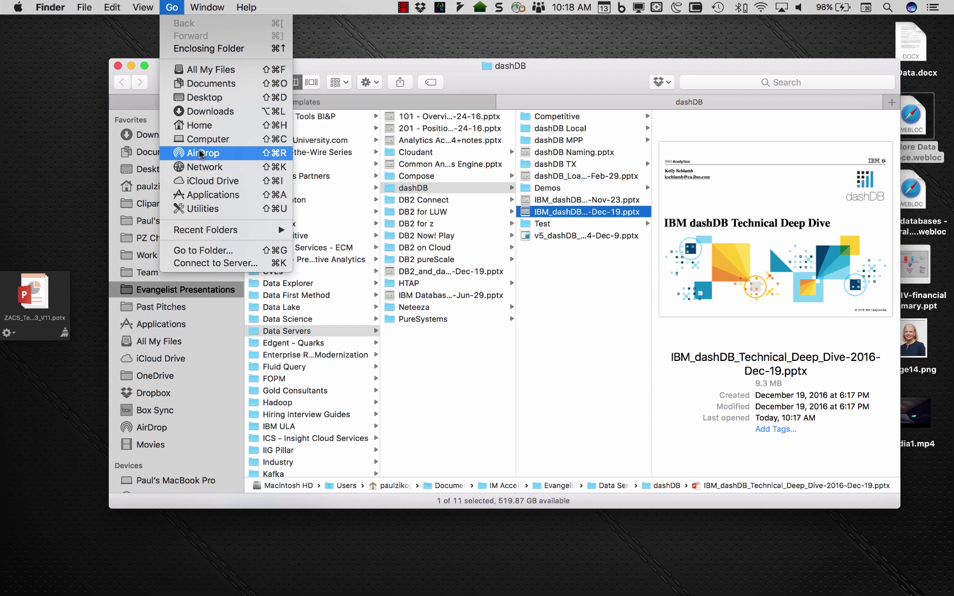
key(alt)
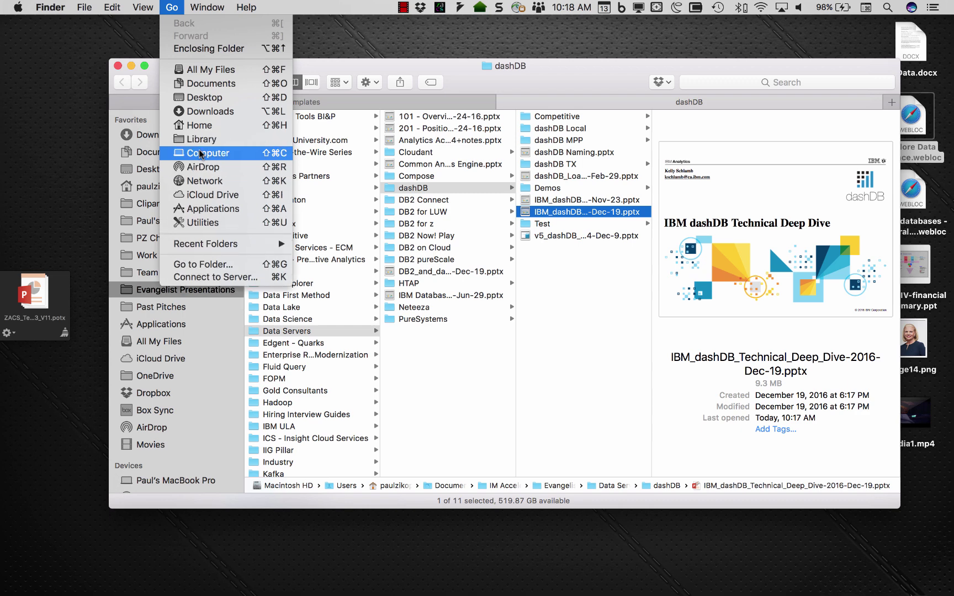
key(alt)
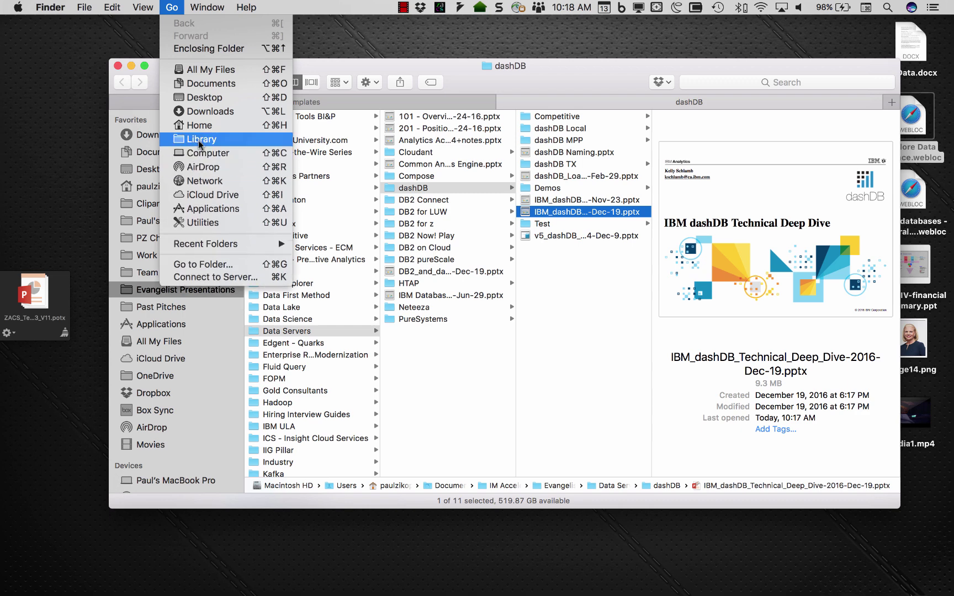
click(200, 140)
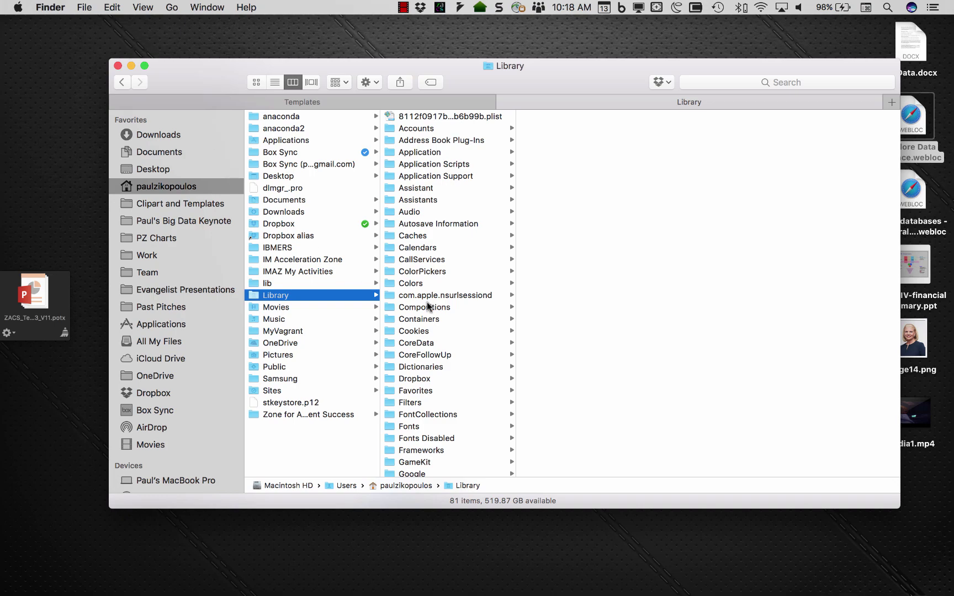
scroll(428, 304, down, 10)
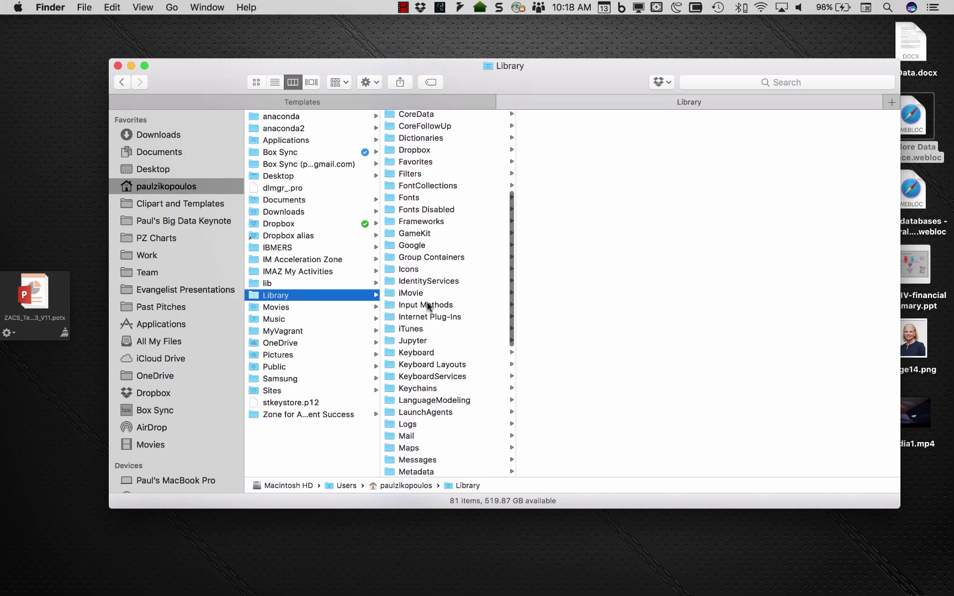
click(416, 257)
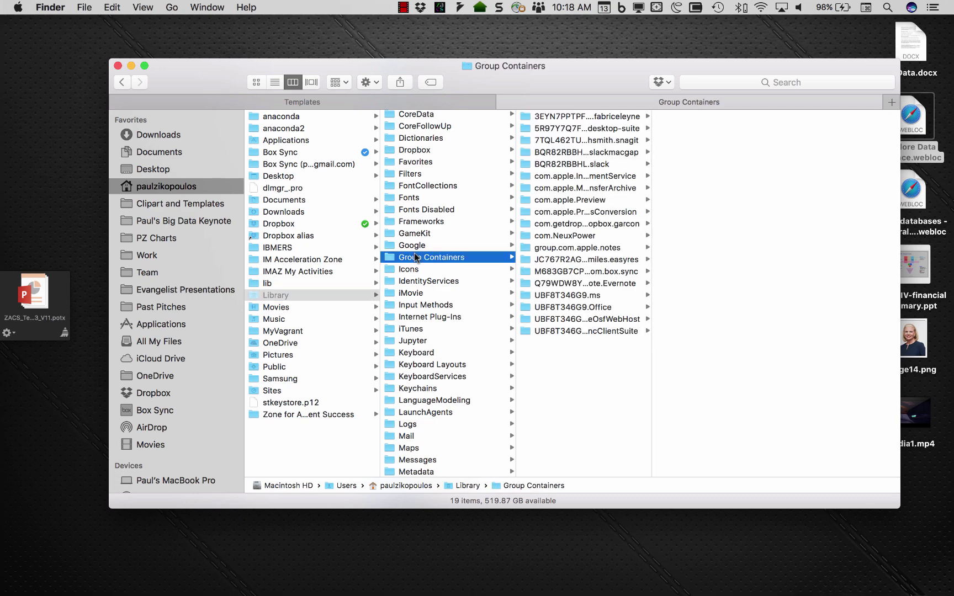
drag(651, 291, 698, 294)
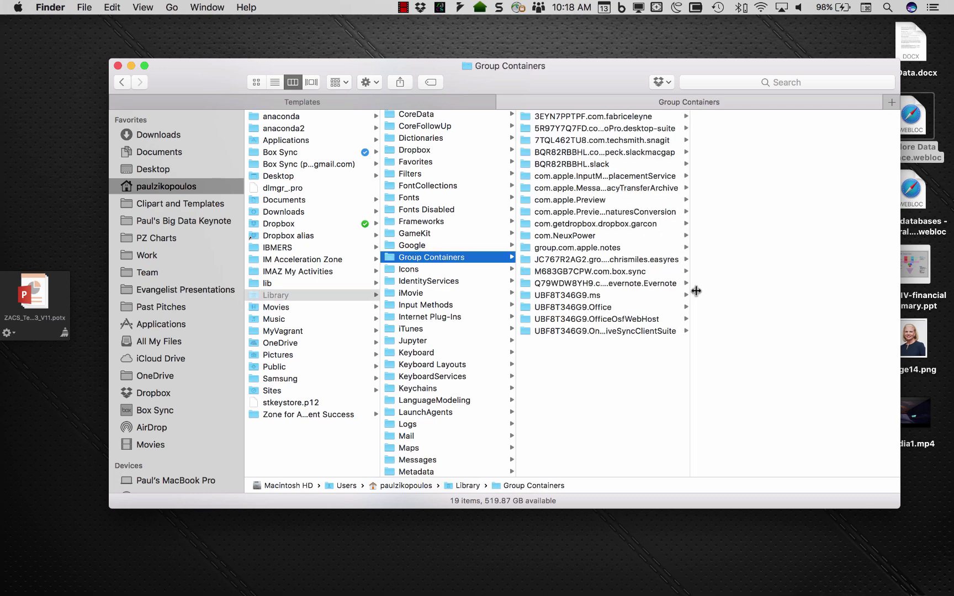
click(566, 308)
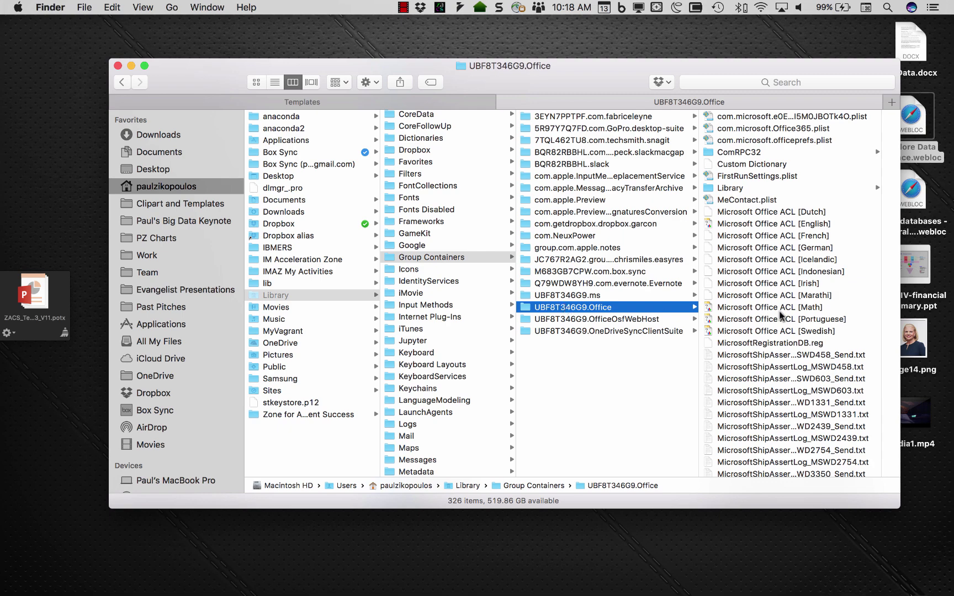
scroll(772, 270, down, 15)
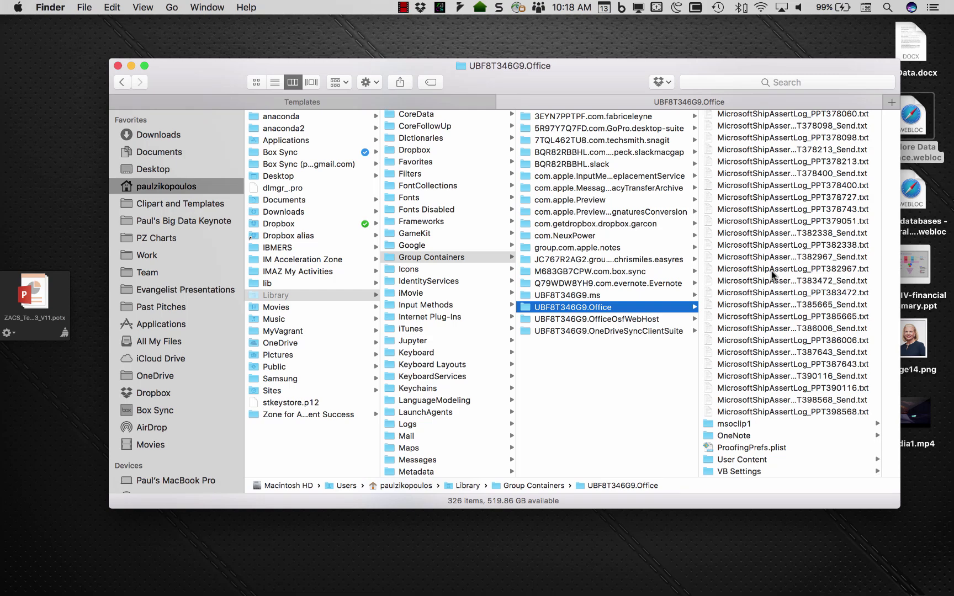
click(737, 459)
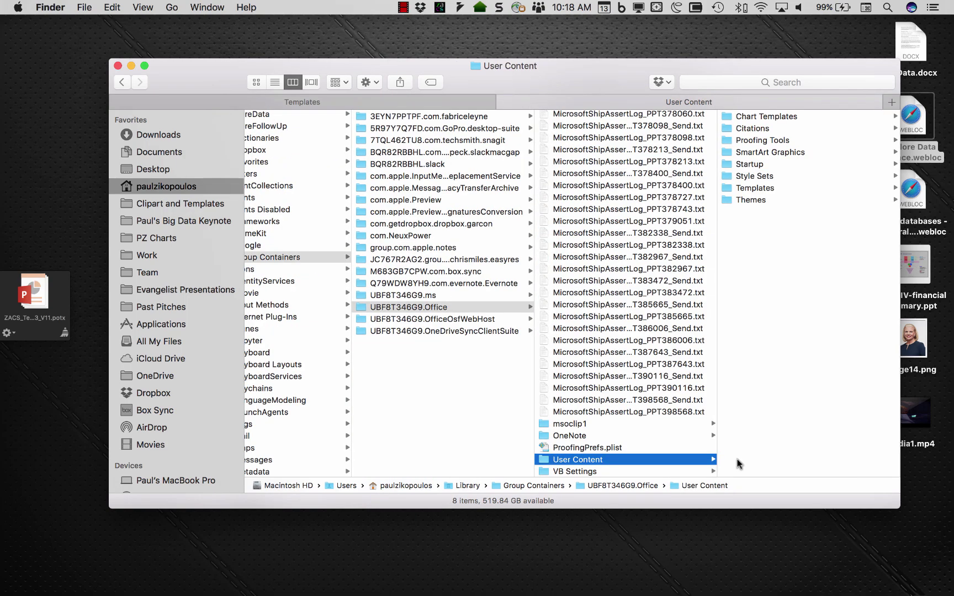
- Drop ZACS_Template_2017_4x3_V11.potx into the User Content Templates folder beside Normal.dotm
click(751, 189)
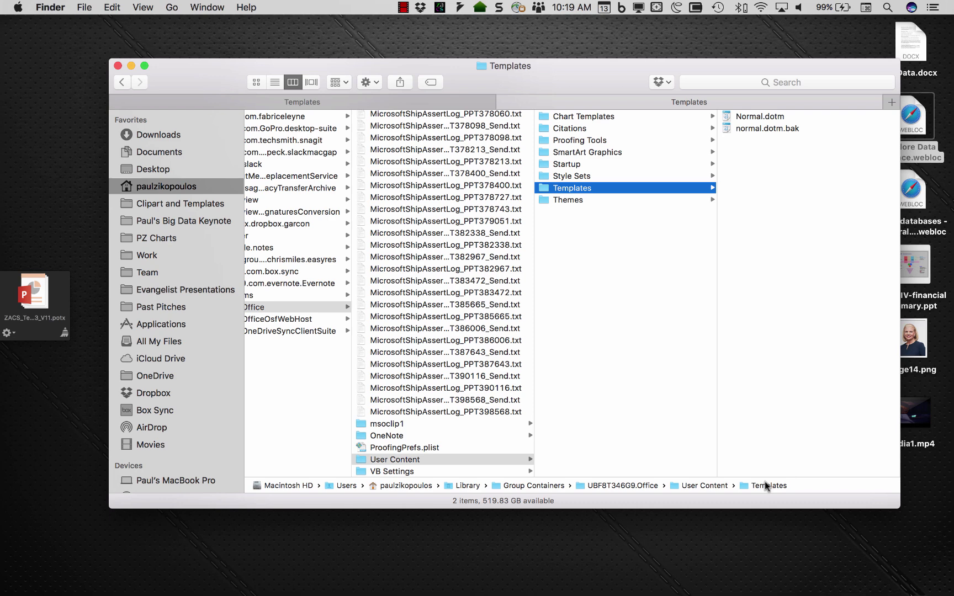
mouse_move(29, 284)
drag(29, 284, 787, 187)
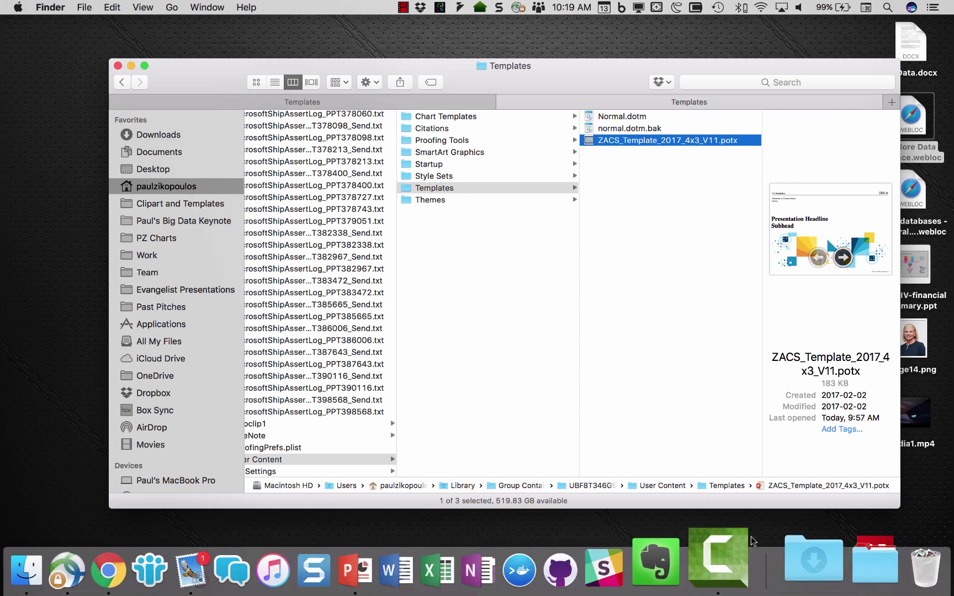
- Close Finder, restart PowerPoint, and start a new presentation from the ZACS_Template_2017_4x3_V11 template
click(117, 65)
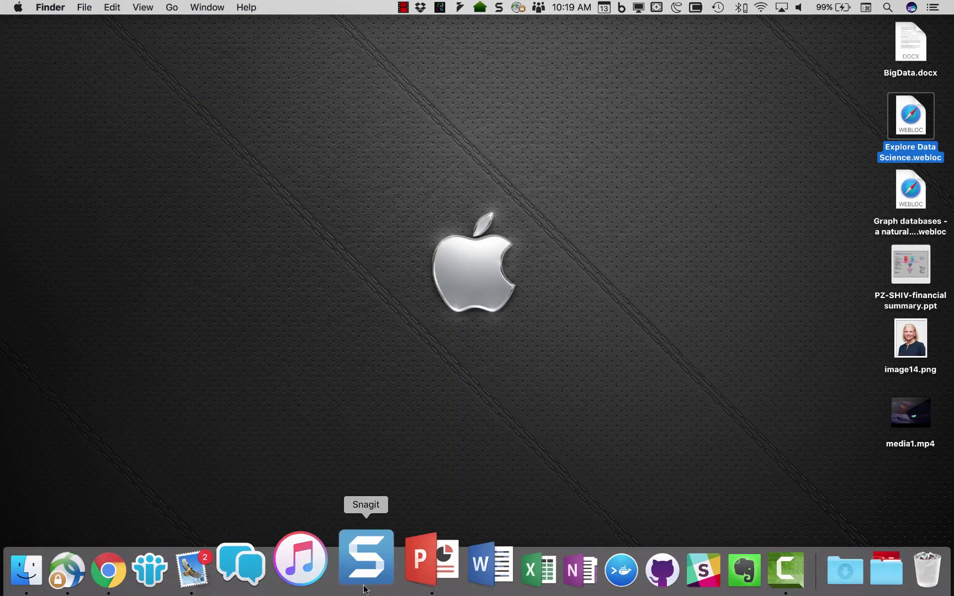
right_click(405, 559)
click(423, 497)
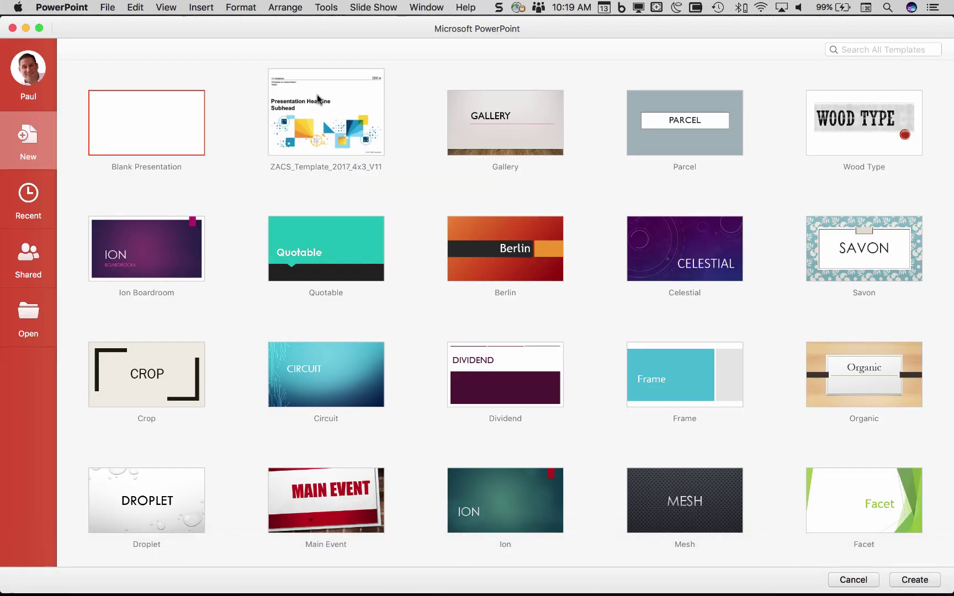
double_click(319, 99)
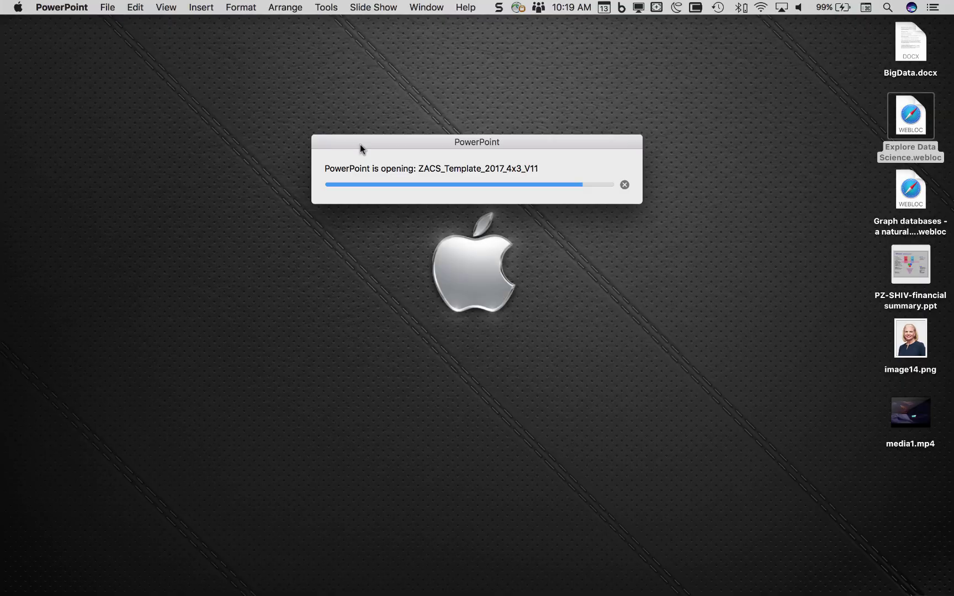
- Browse the new presentation's 10 template slides, then bring back Finder's Templates window
scroll(226, 331, down, 5)
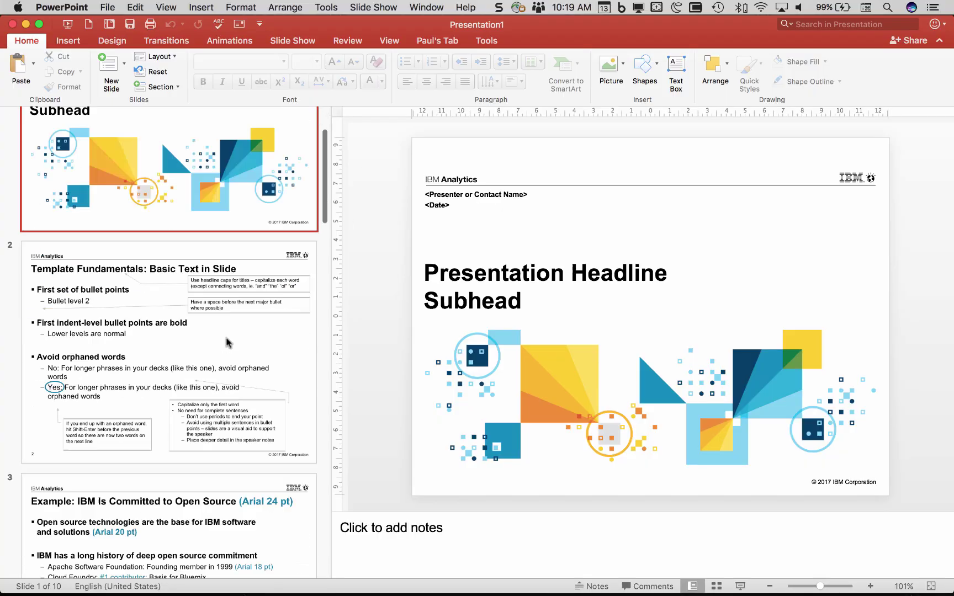
click(224, 252)
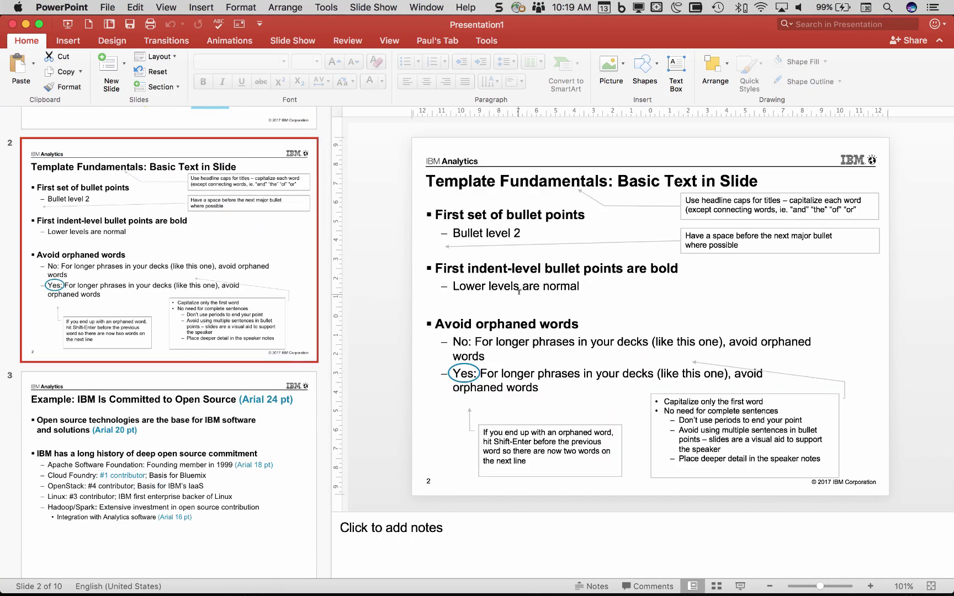
scroll(208, 453, down, 10)
scroll(209, 452, down, 5)
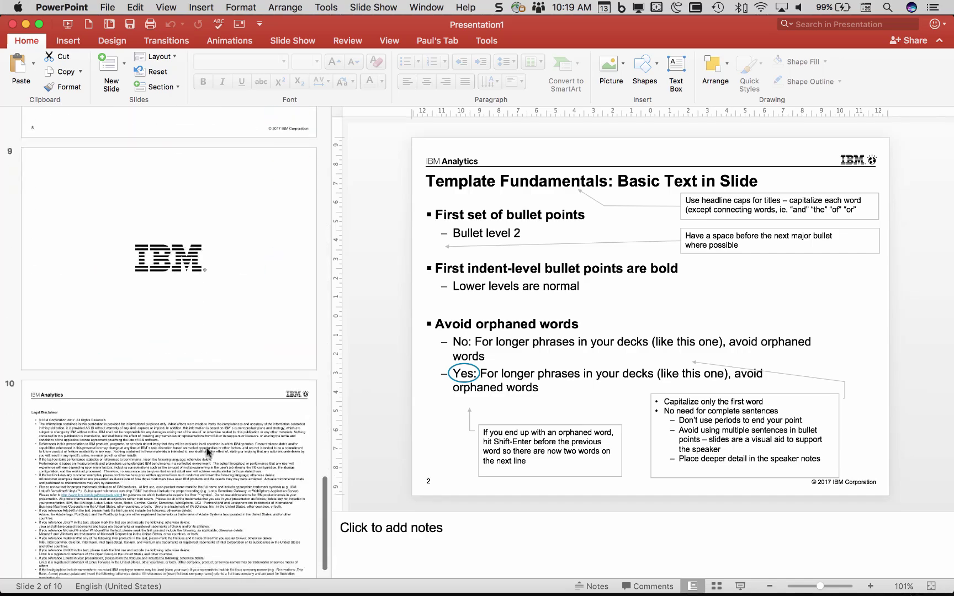
scroll(208, 453, up, 1)
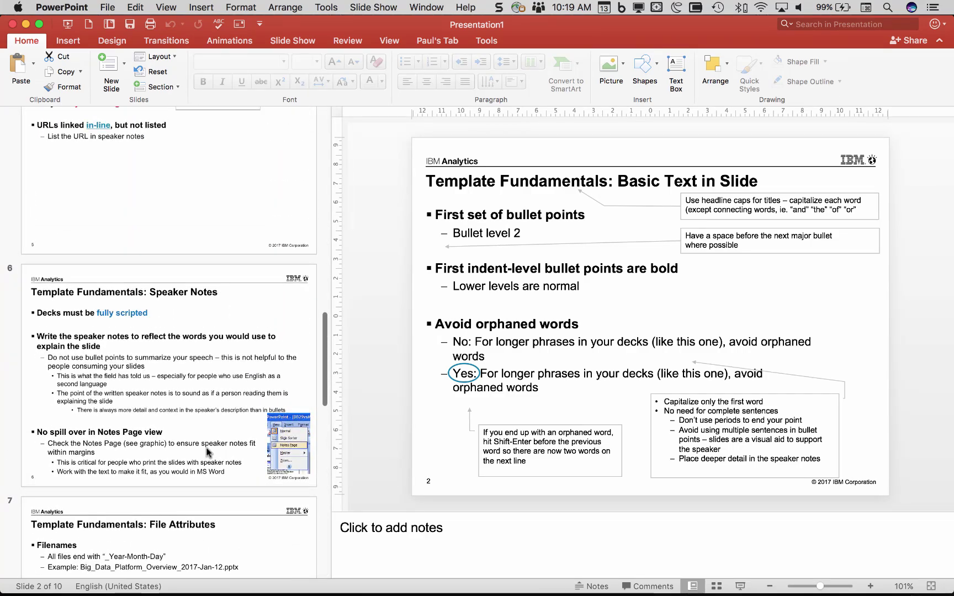
scroll(208, 453, down, 1)
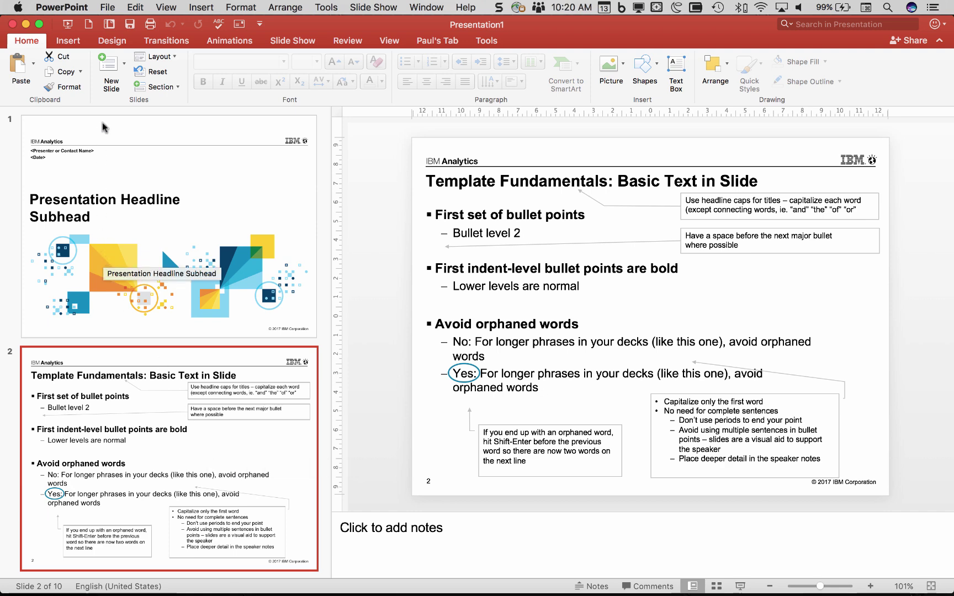
click(80, 557)
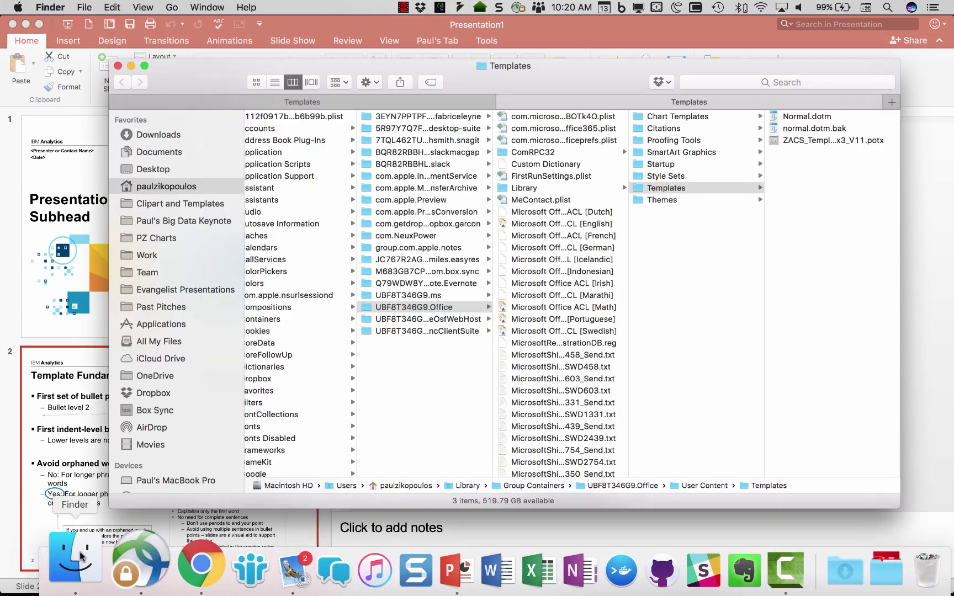